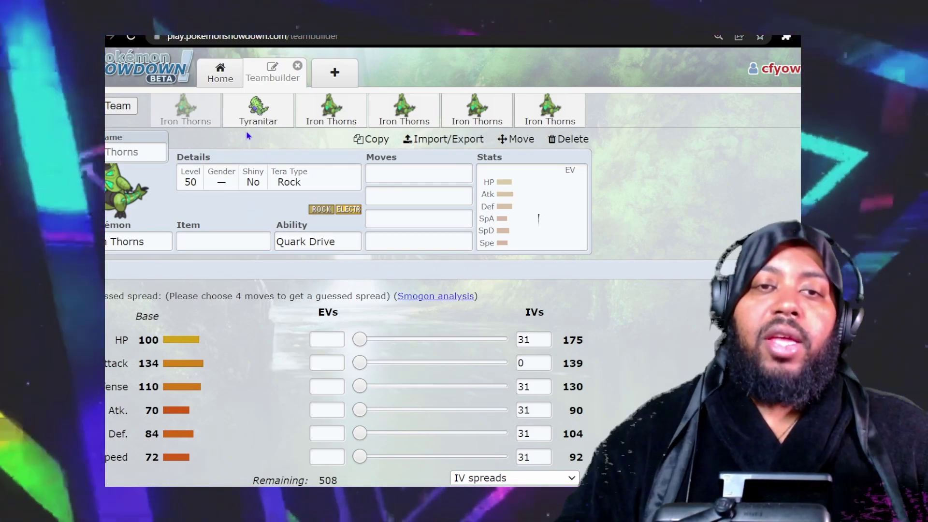
Compare the base stats and typing of Tyranitar with those of the first Iron Thorns.
click(255, 118)
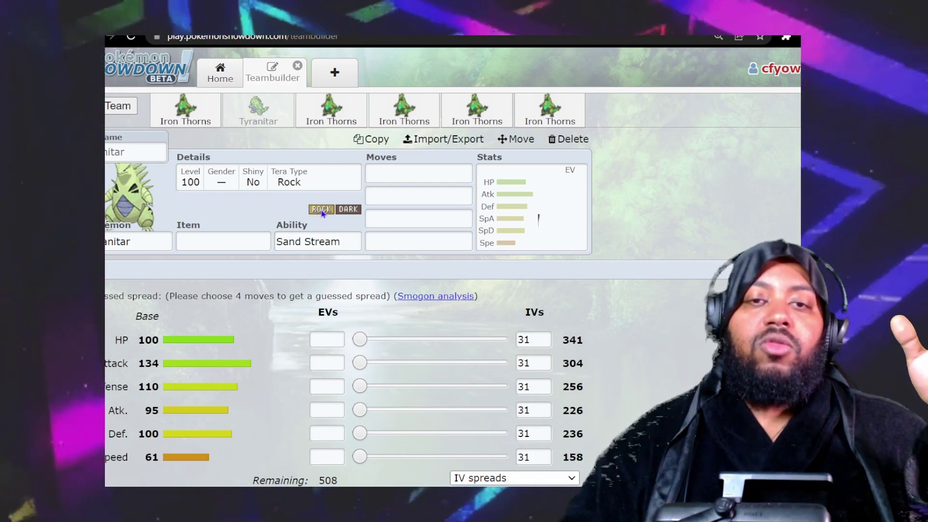
click(158, 97)
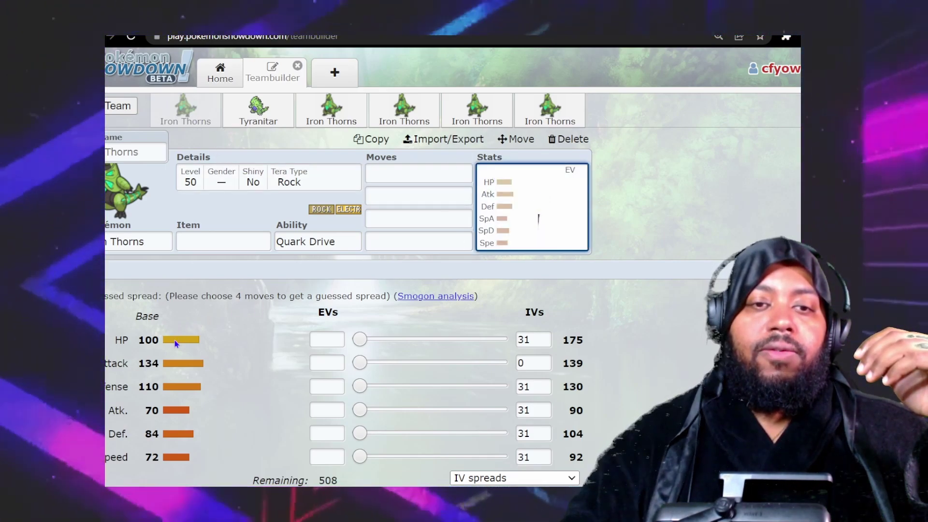
click(256, 124)
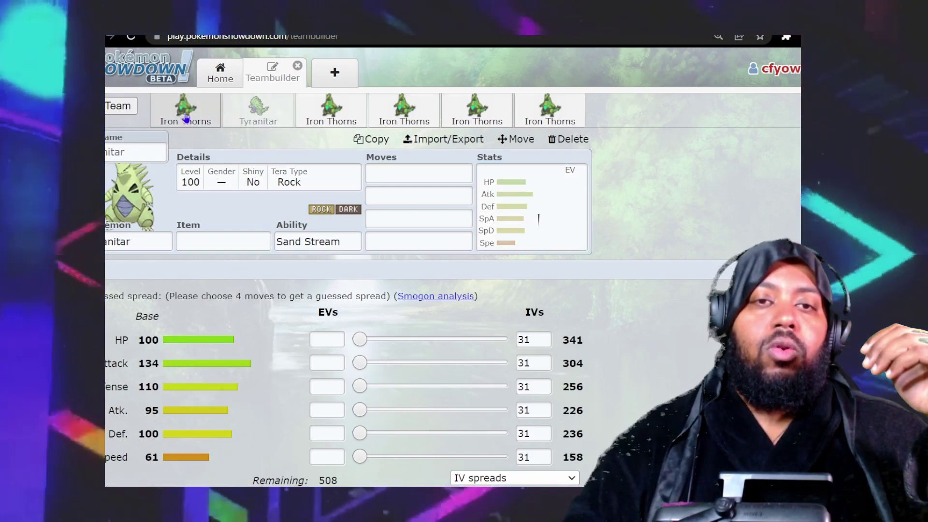
click(219, 110)
Set Tyranitar's level to 50.
click(246, 110)
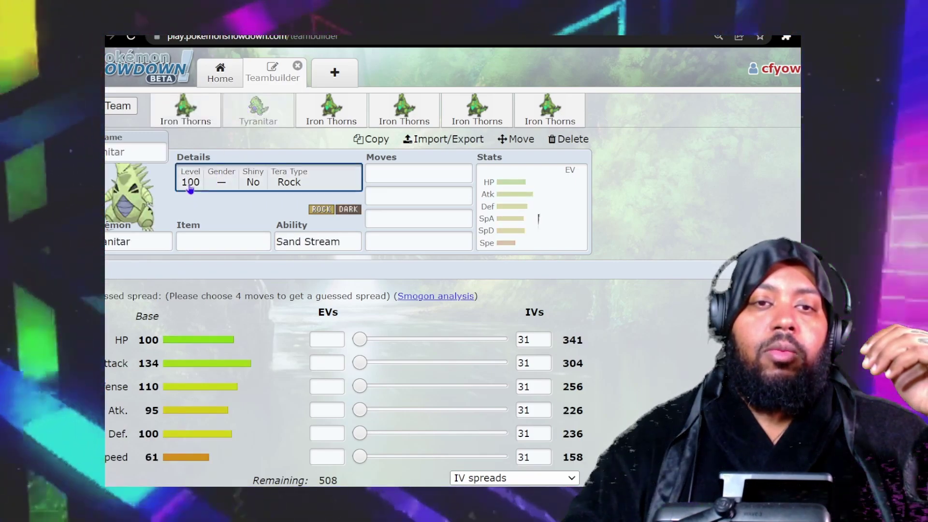
click(190, 182)
double_click(187, 289)
text(50)
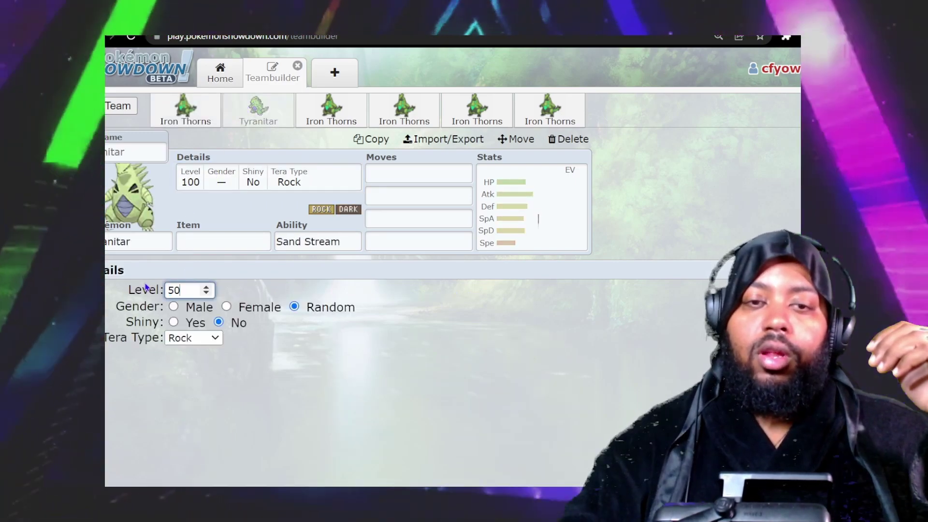
Compare the stat pages of the first Iron Thorns and Tyranitar with both at level 50.
click(199, 109)
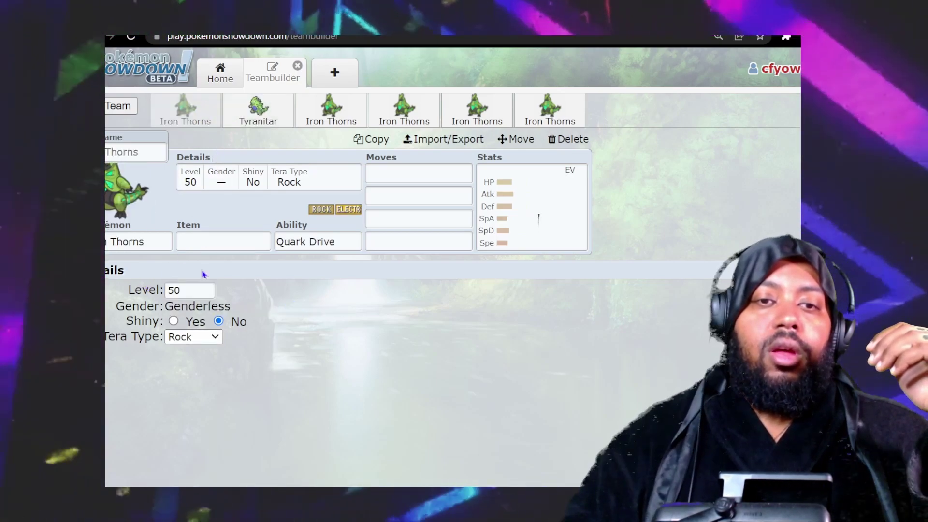
click(515, 194)
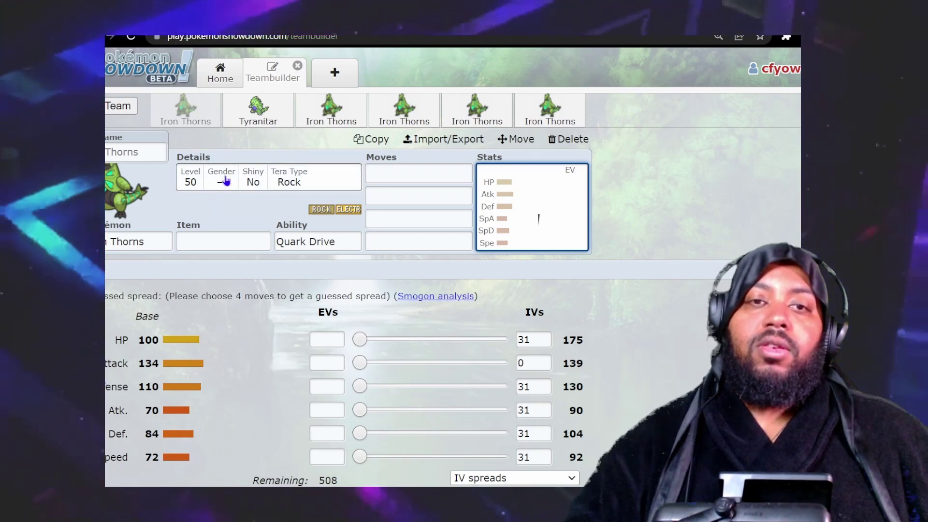
click(270, 120)
click(219, 120)
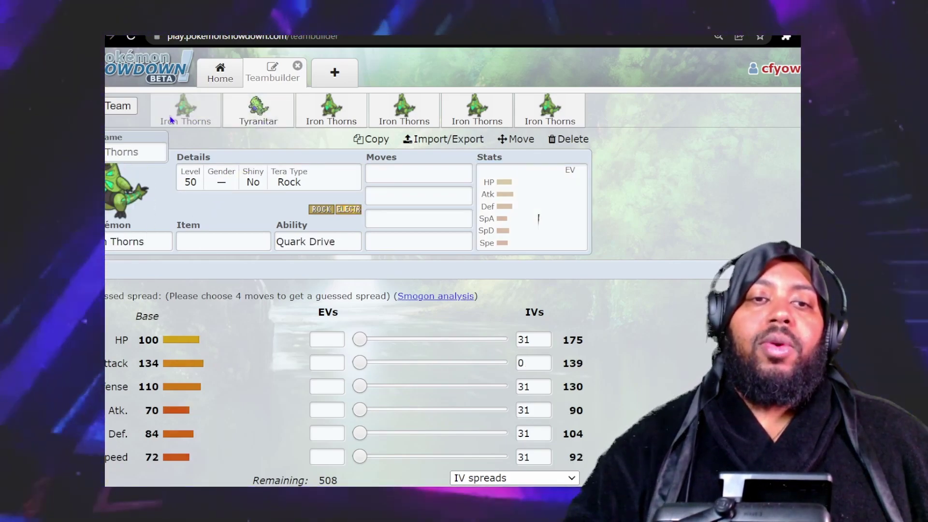
click(258, 119)
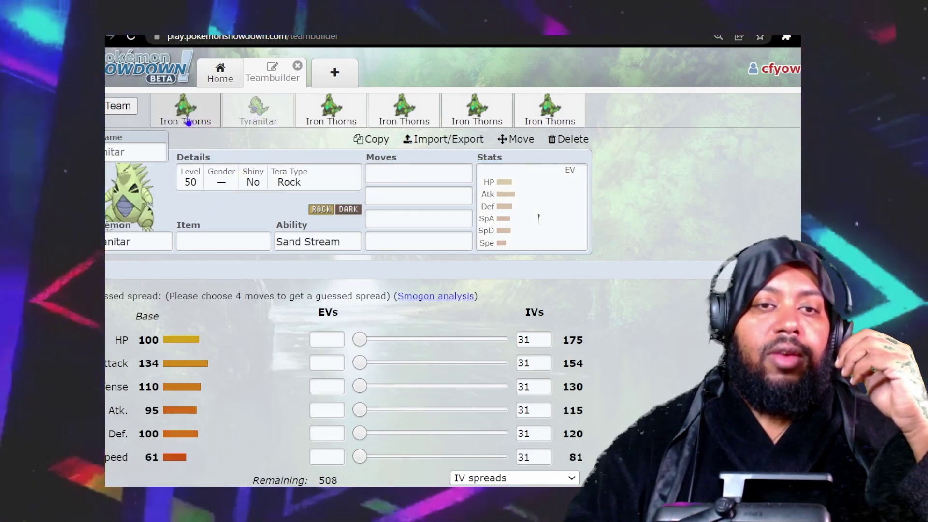
click(198, 115)
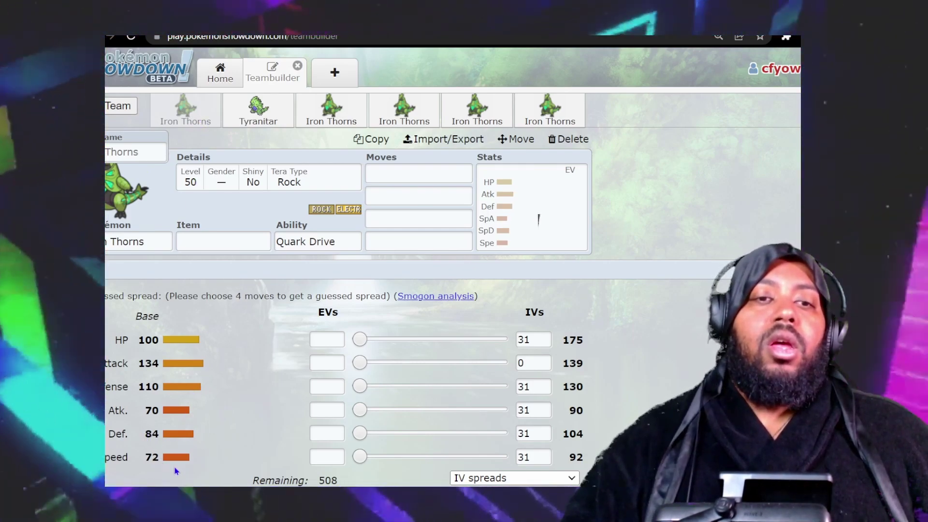
click(262, 116)
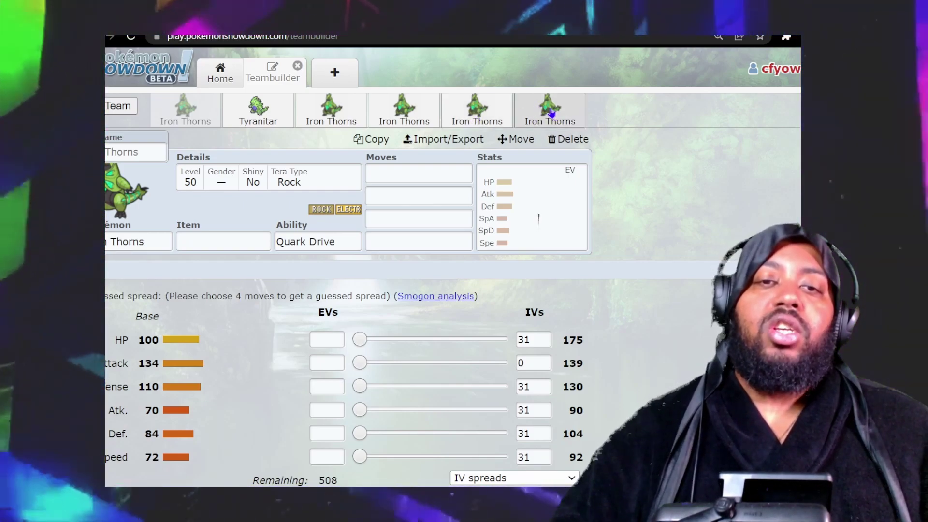
Review the Quark Drive ability and the EV spread of the Tera Electric Iron Thorns set.
click(335, 246)
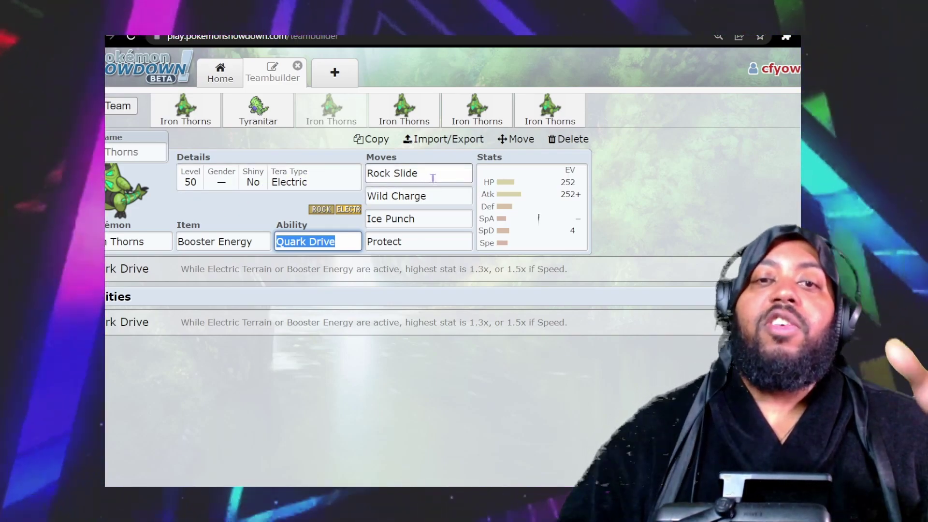
click(505, 230)
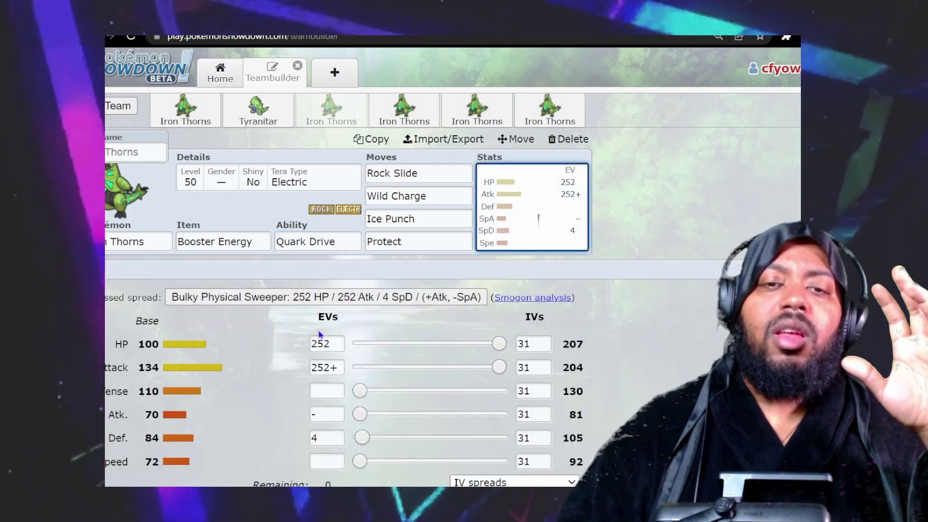
click(311, 344)
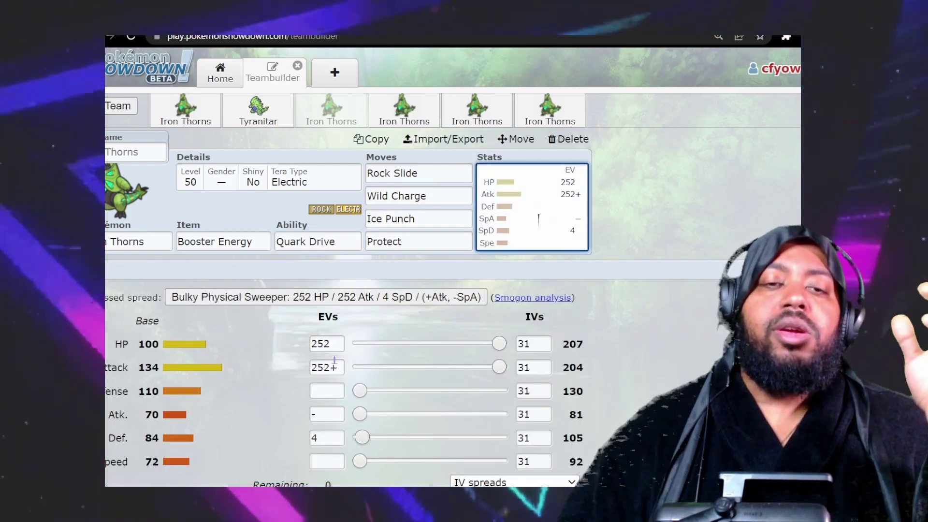
click(326, 367)
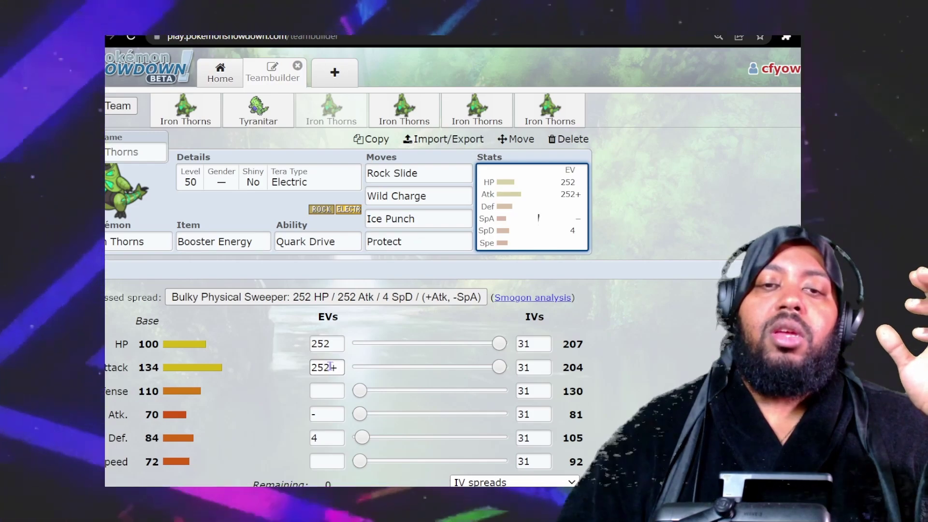
click(327, 414)
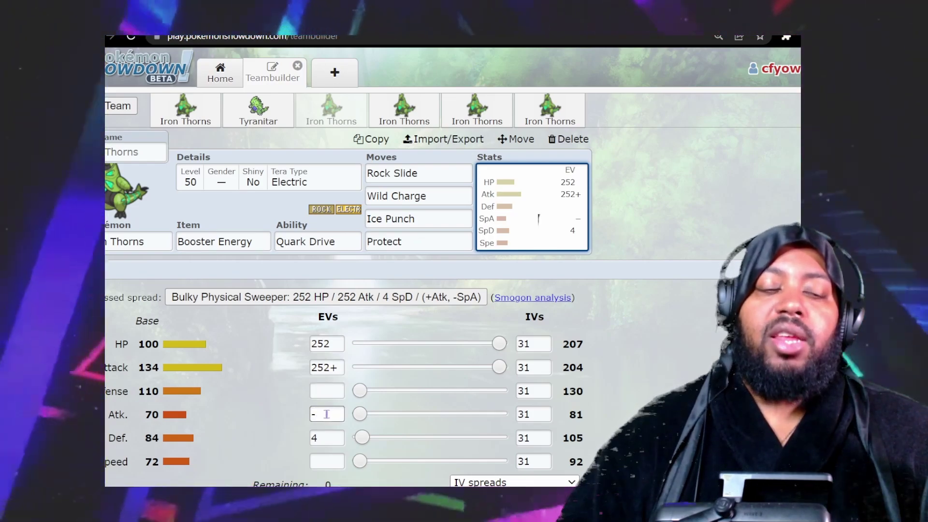
click(317, 439)
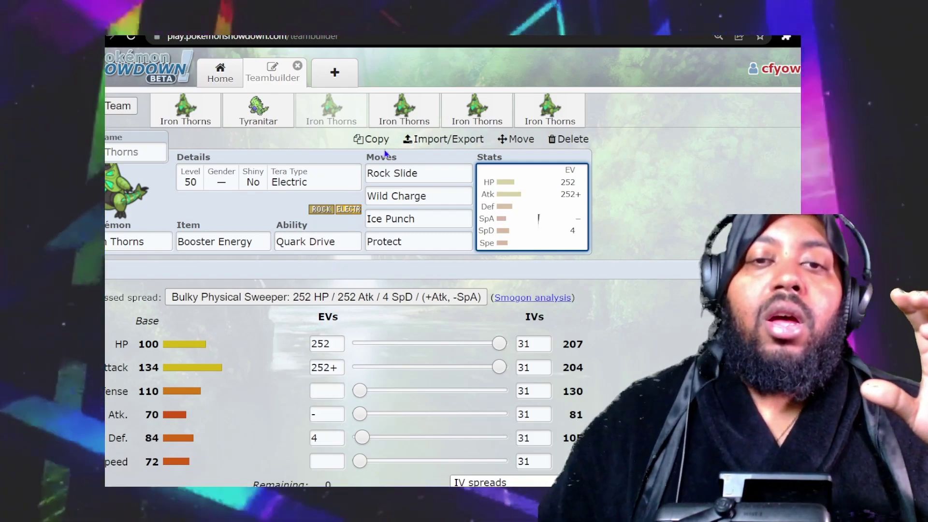
Examine the Rock Slide, Wild Charge and Ice Punch move details of the Tera Electric Iron Thorns.
click(428, 177)
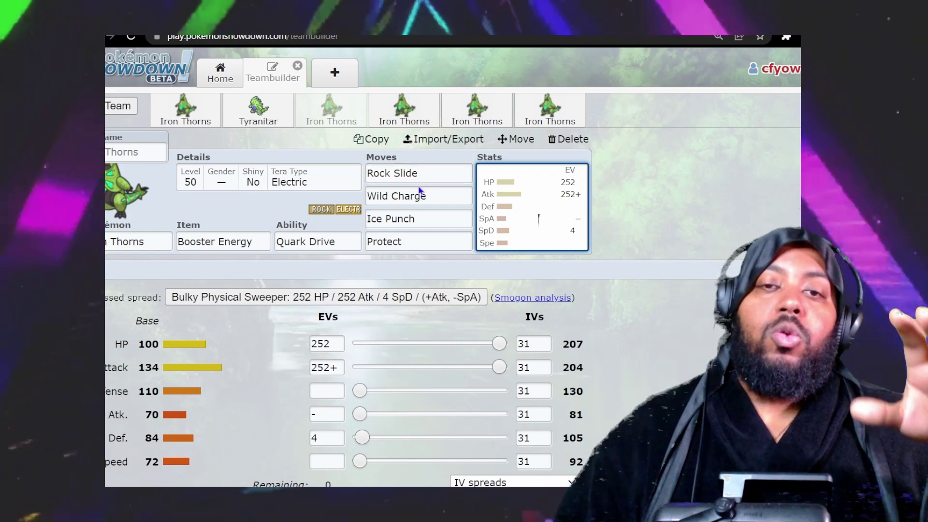
click(426, 176)
click(434, 197)
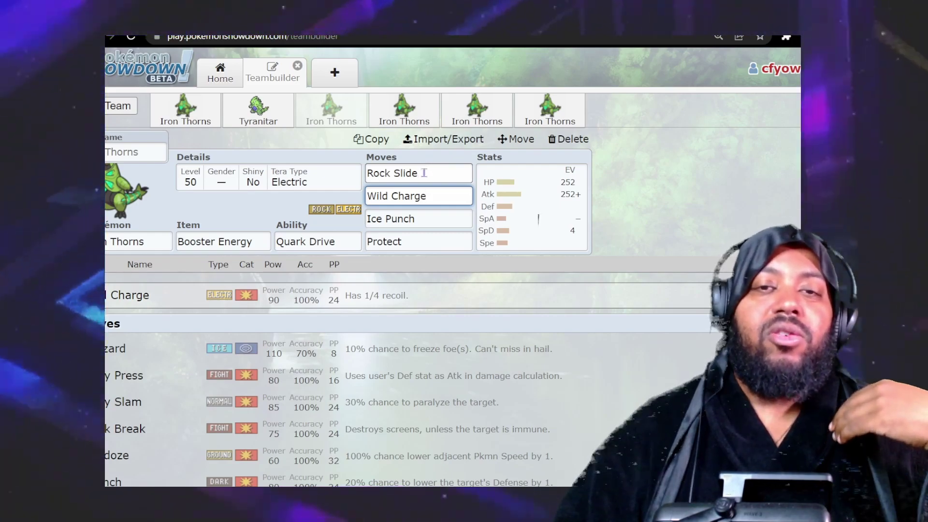
click(425, 175)
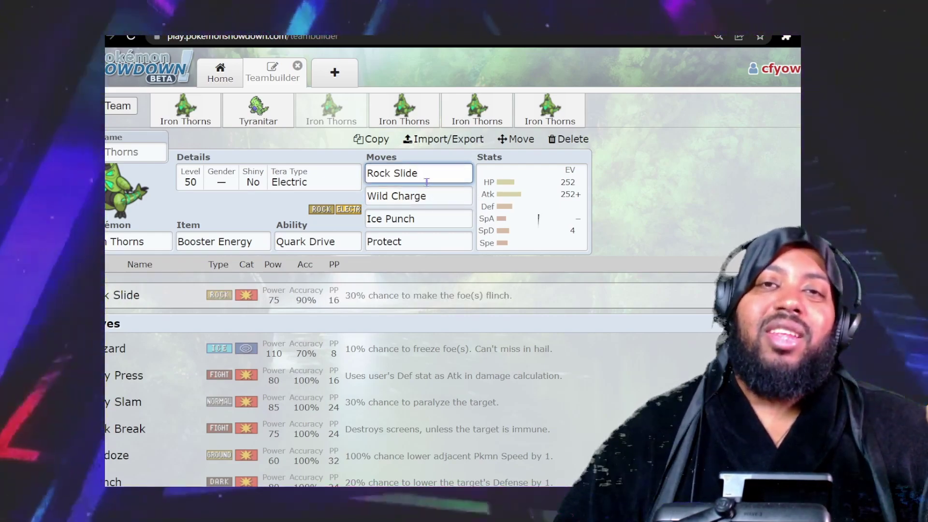
click(433, 197)
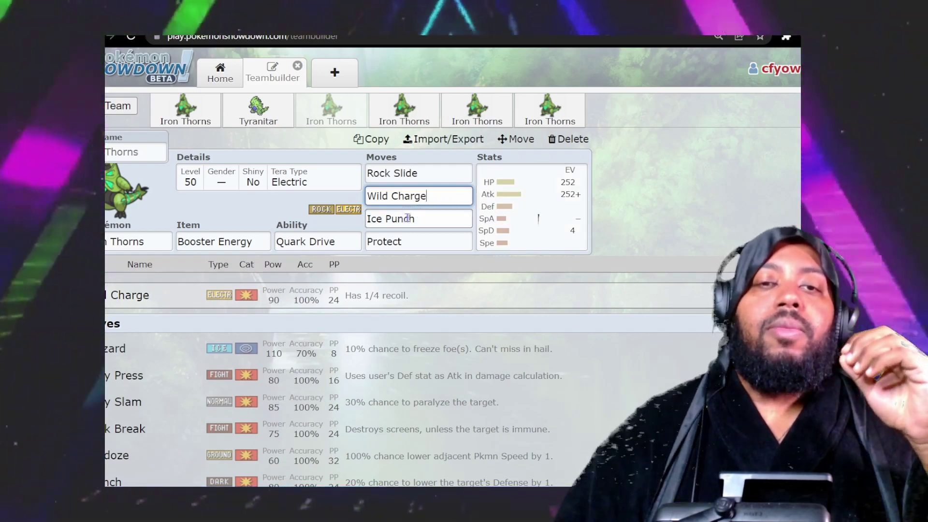
click(440, 220)
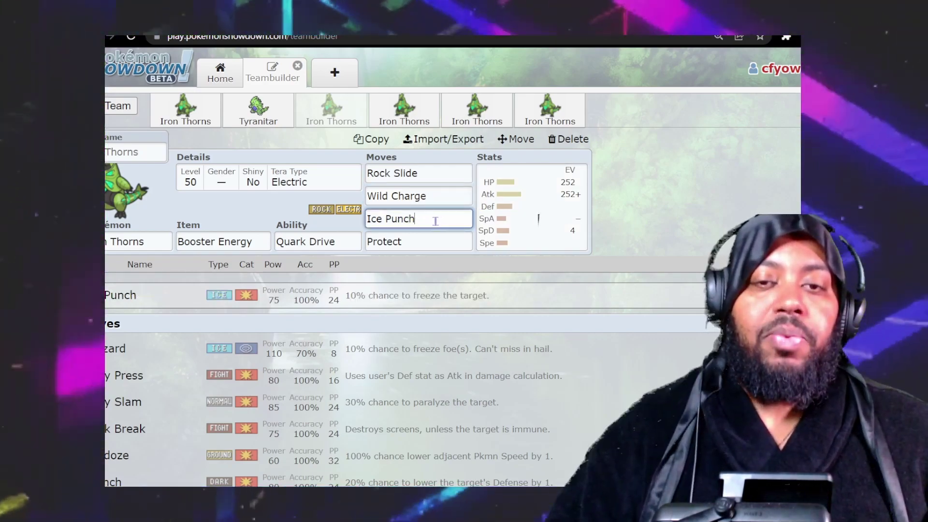
Look up Stomping Tantrum as a replacement for Ice Punch in the Tera Electric Iron Thorns' third move slot.
drag(436, 221, 302, 242)
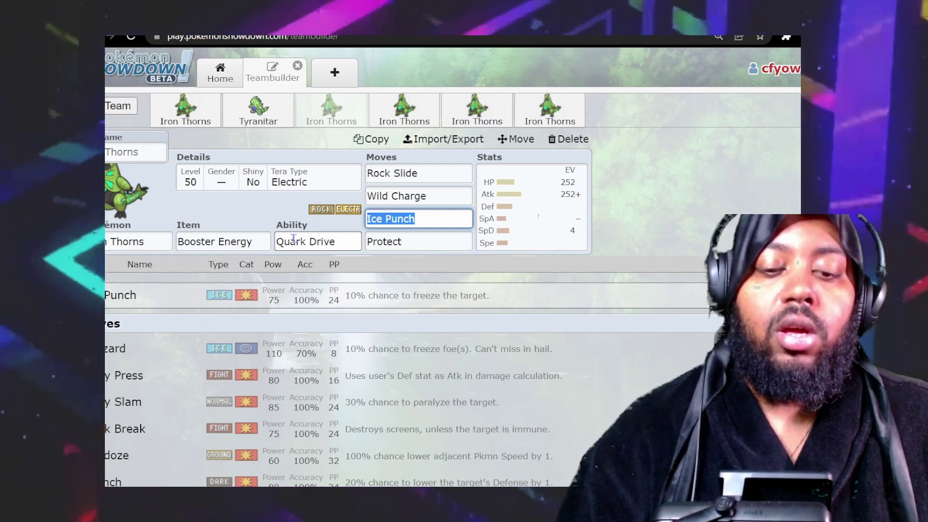
text(stompin)
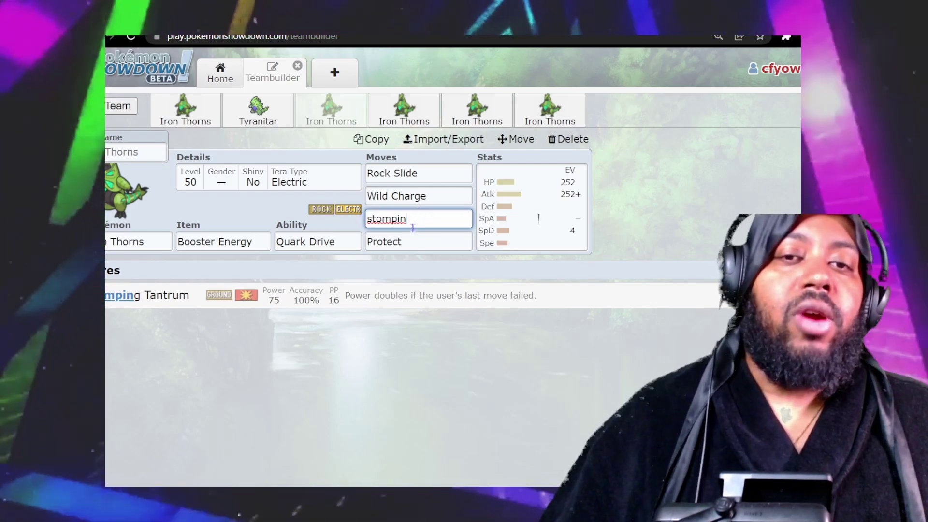
Restore Ice Punch as the third move of the Tera Electric Iron Thorns and view its Protect move.
drag(413, 221, 269, 233)
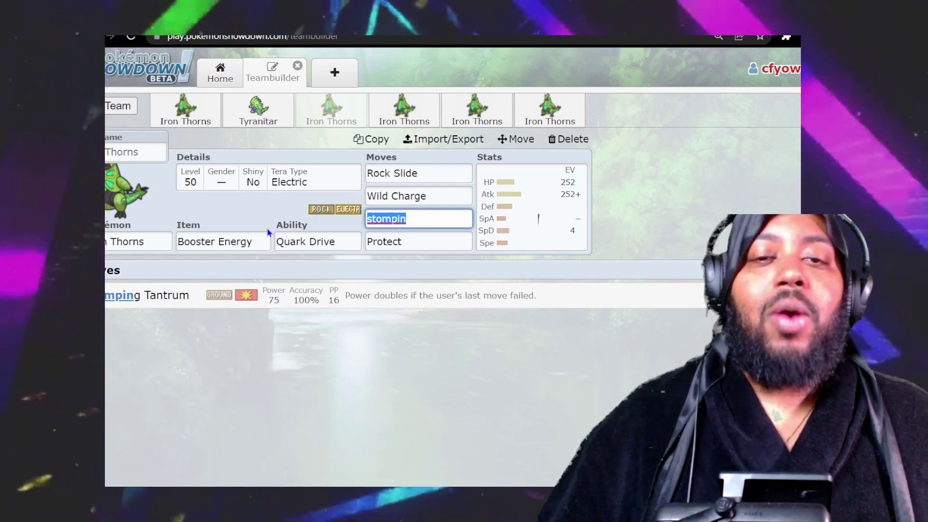
text(ice)
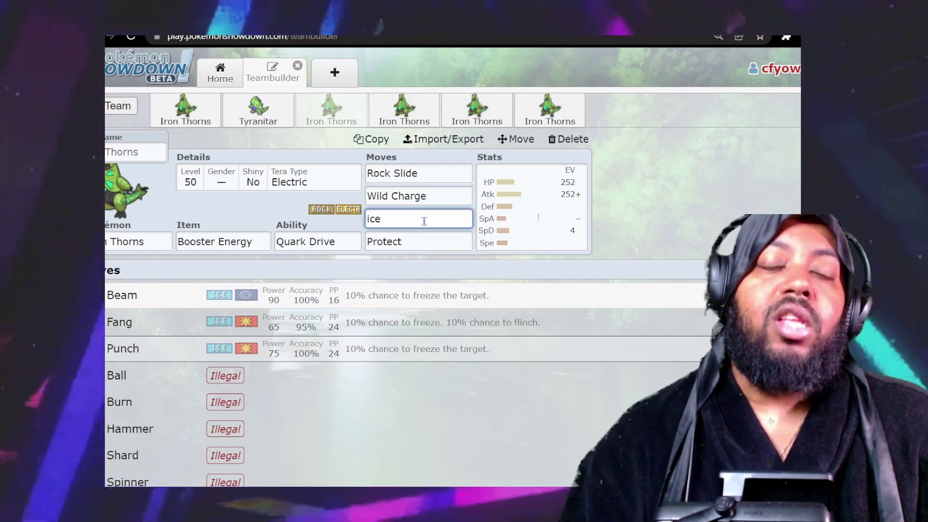
key(BackSpace)
key(BackSpace)
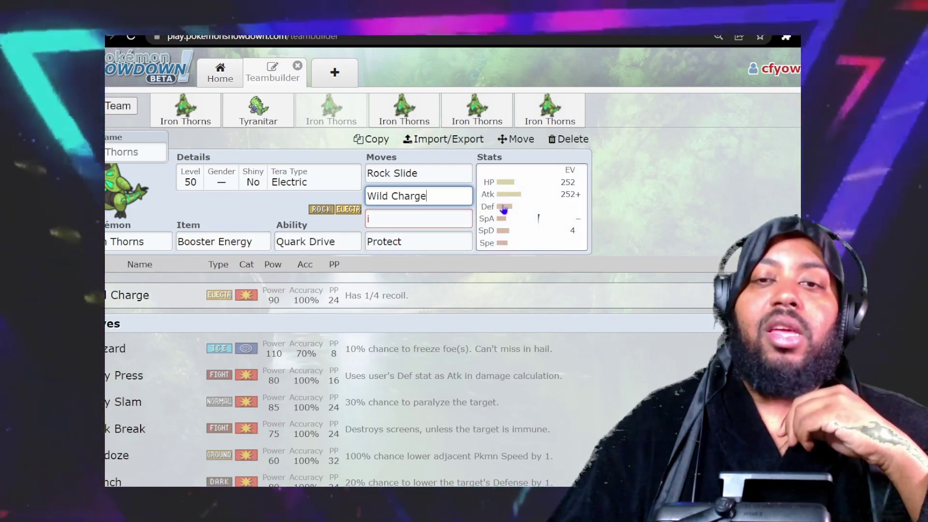
click(399, 215)
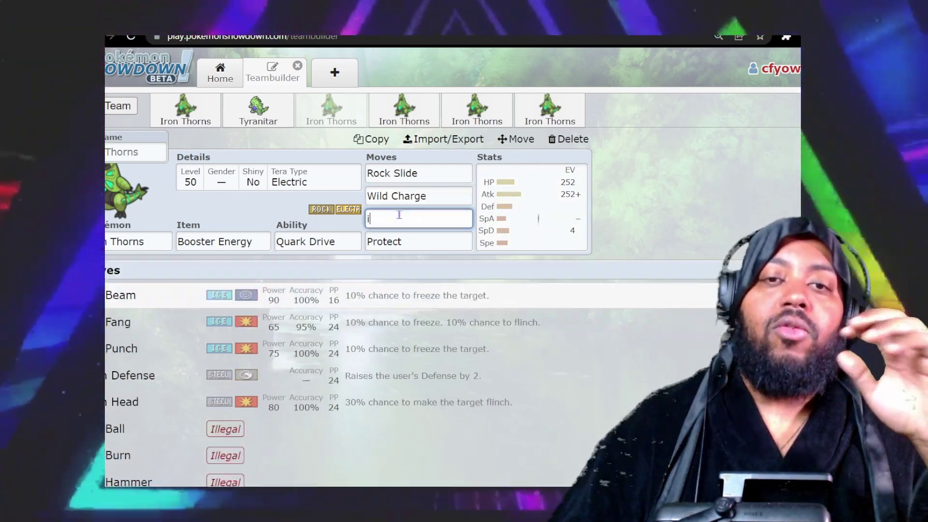
text(ice pu)
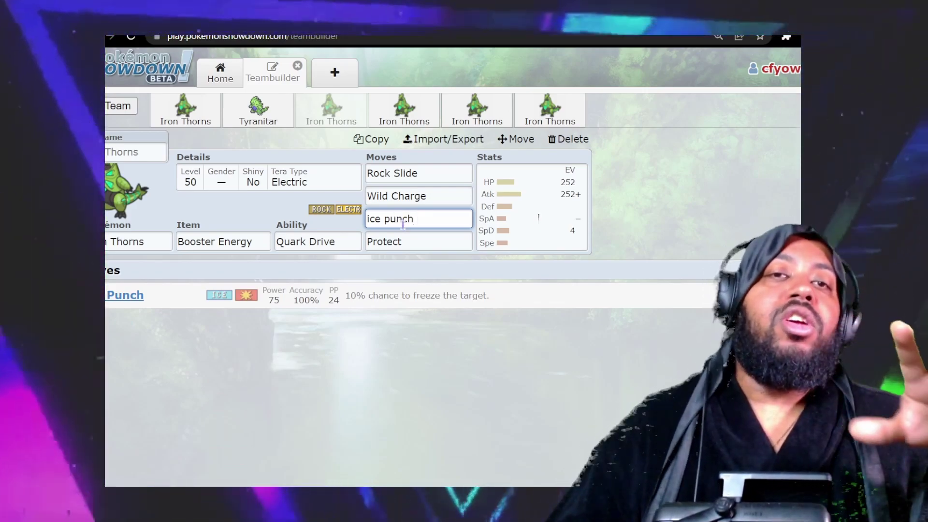
text(nch)
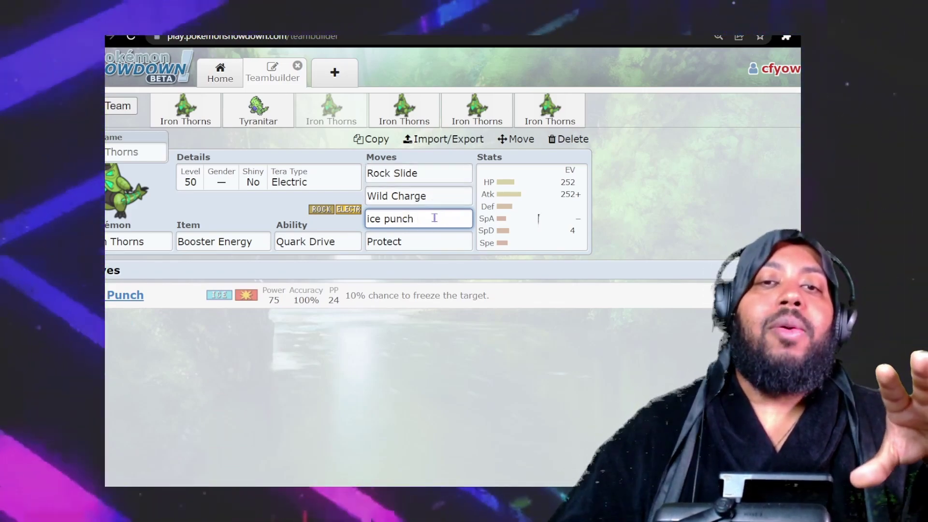
click(421, 242)
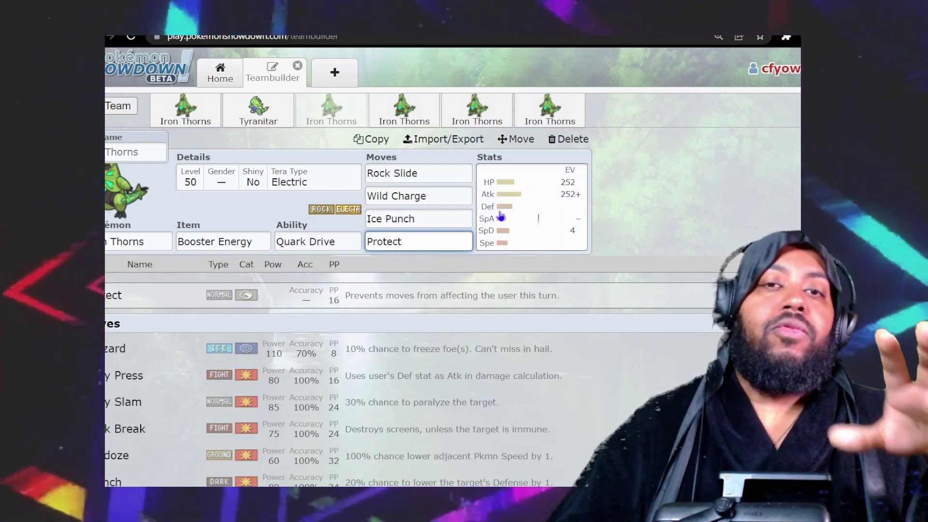
Review the Tera Flying, Tera Steel and Tera Ground Iron Thorns sets, including the Flying set's EV spread.
click(395, 109)
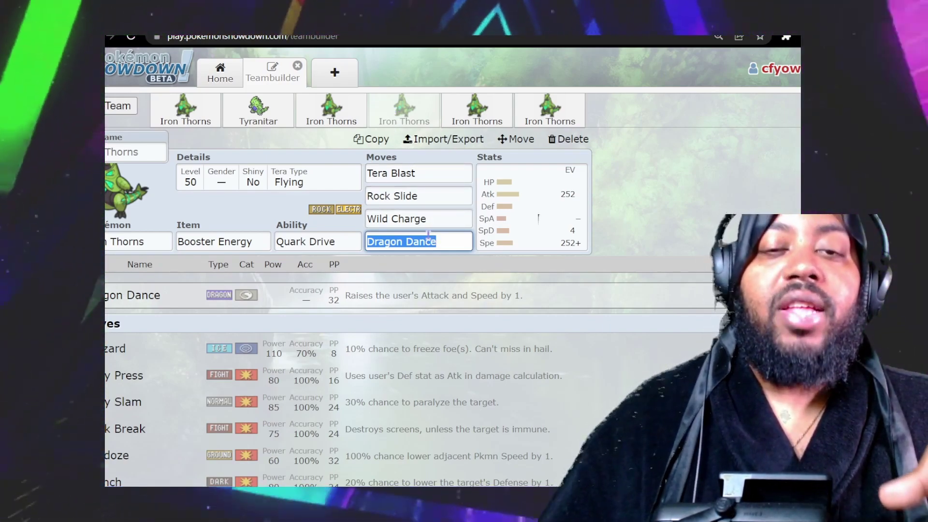
click(520, 208)
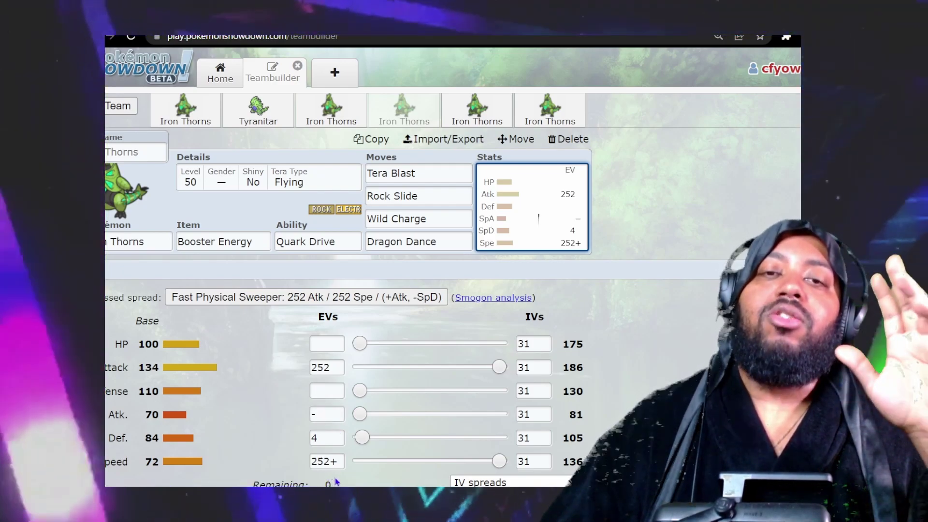
click(458, 121)
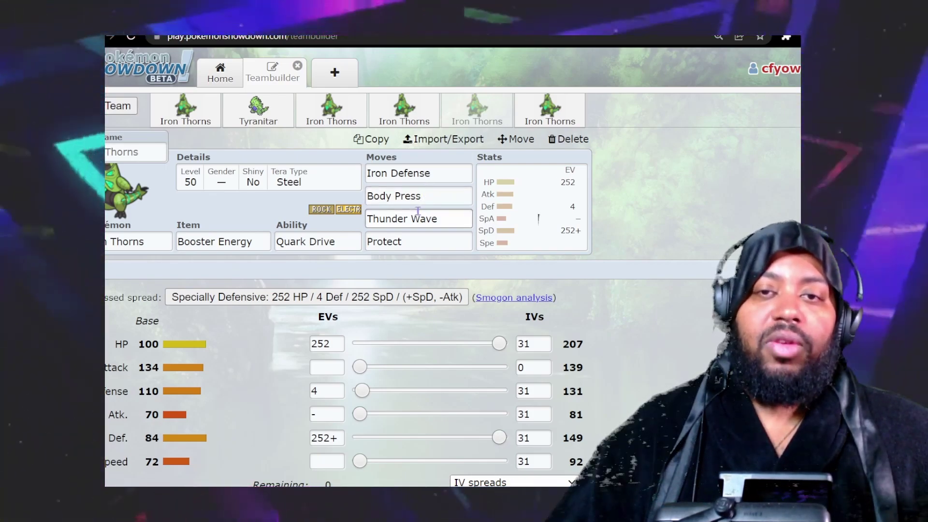
click(545, 113)
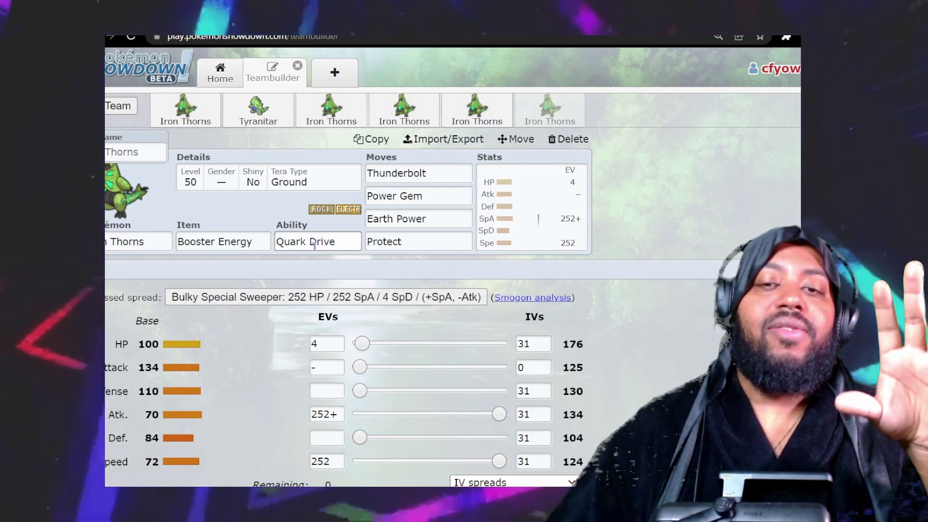
Replace Thunderbolt with Thunder as the first move of the Tera Ground Iron Thorns.
click(335, 414)
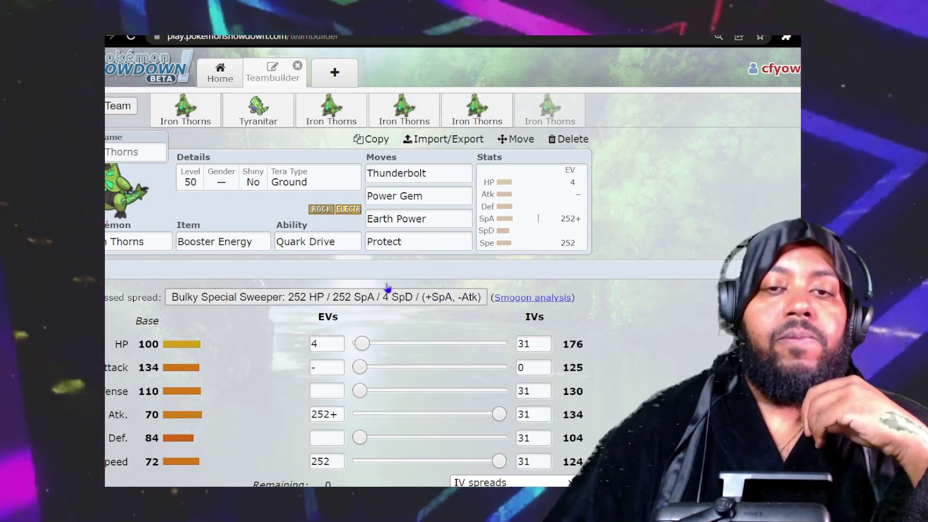
click(433, 175)
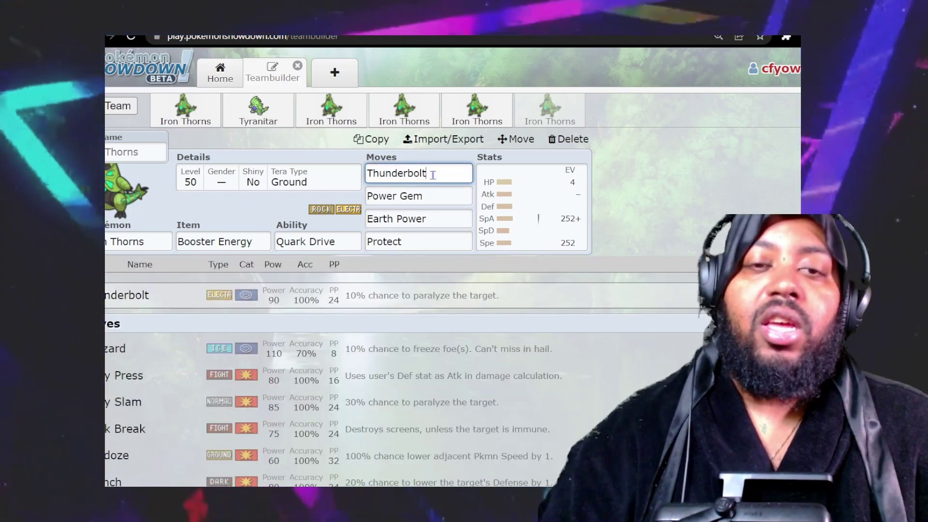
key(BackSpace)
key(BackSpace)
key(BackSpace)
key(BackSpace)
key(BackSpace)
key(BackSpace)
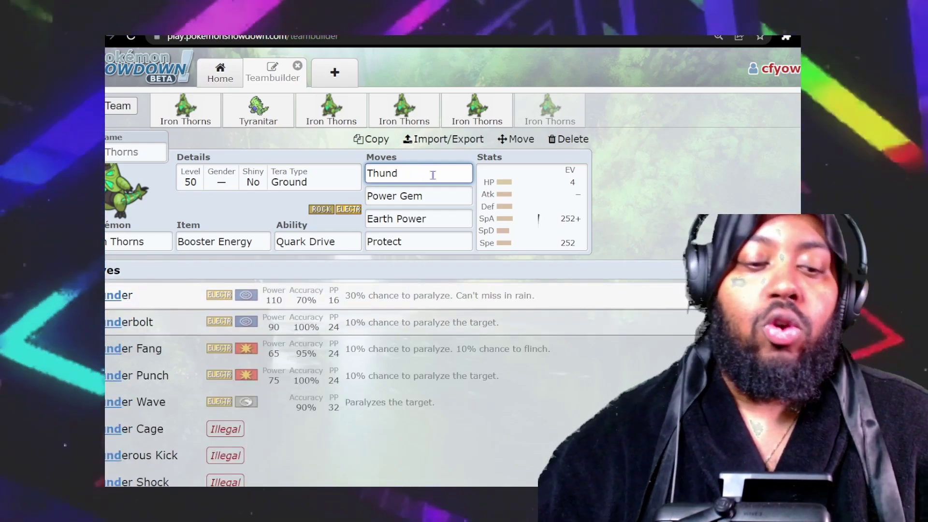
text(er)
key(Return)
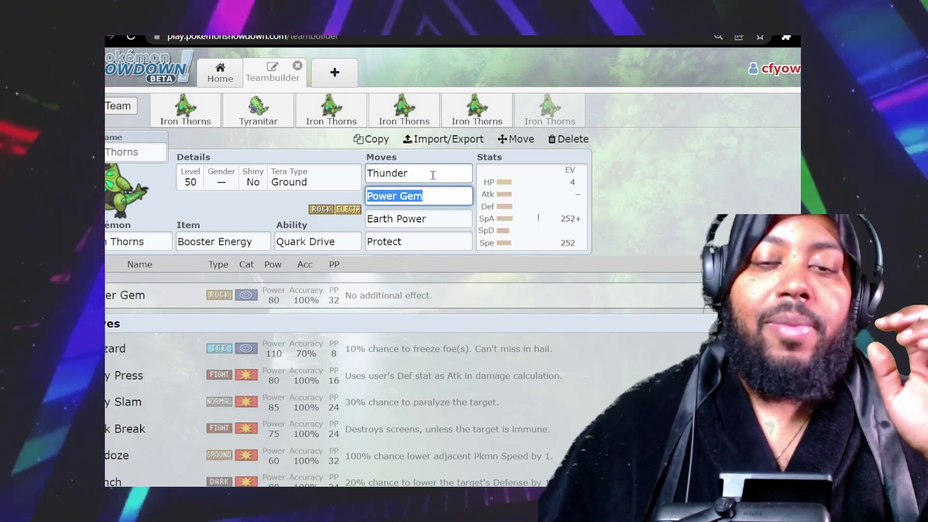
View the special Iron Thorns' Power Gem and Earth Power details, and set its Tera type to Electric.
click(444, 190)
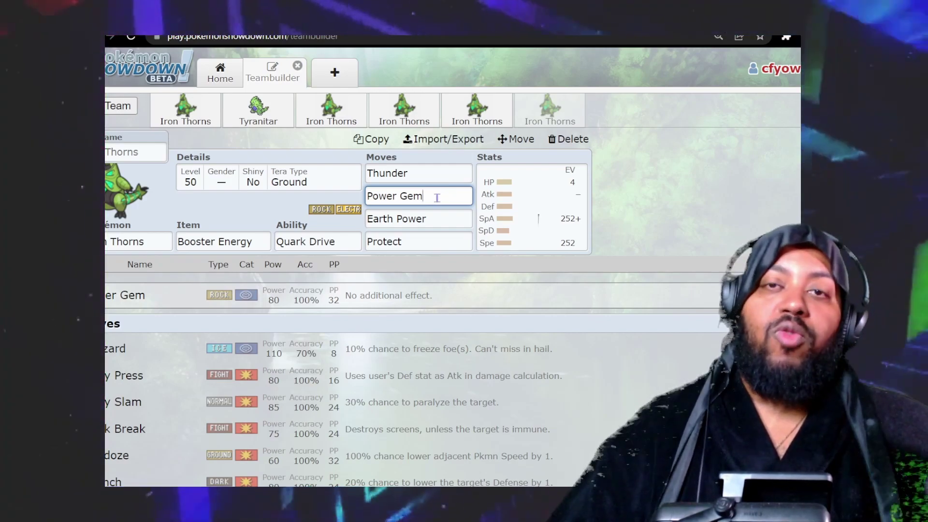
click(434, 222)
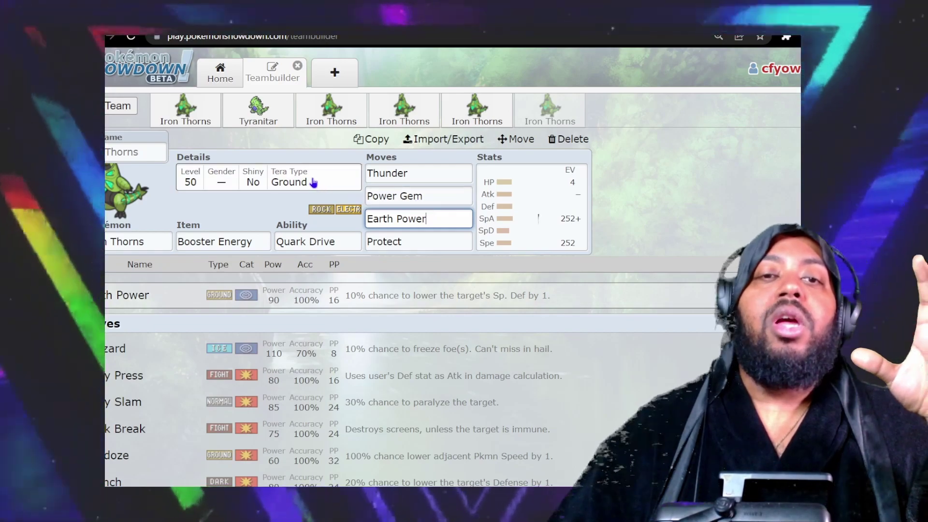
click(336, 184)
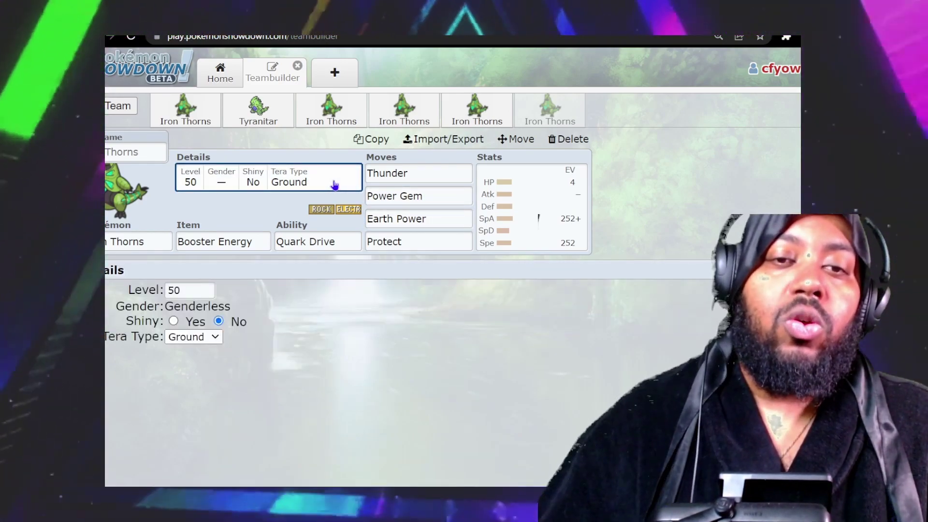
click(191, 339)
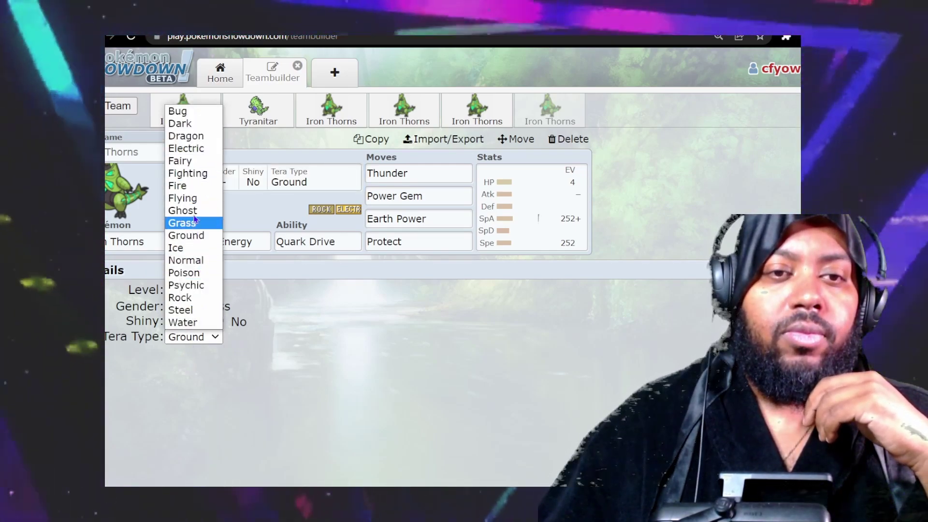
click(207, 150)
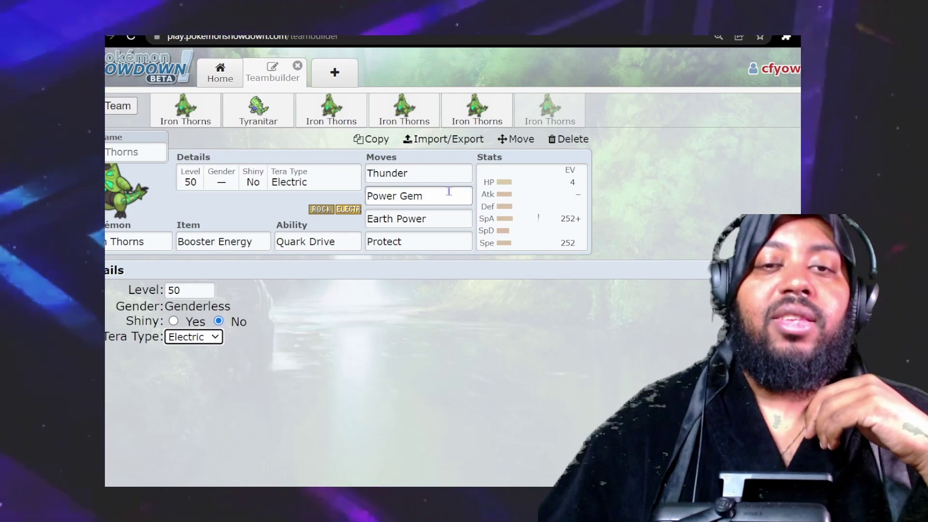
Examine the Thunder move details and the EV spread of the special Tera Electric Iron Thorns.
click(422, 174)
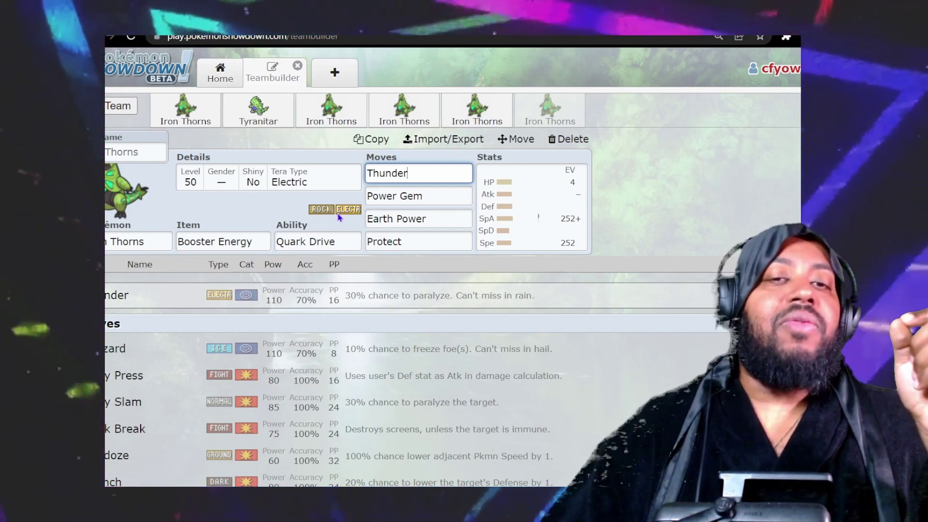
click(554, 217)
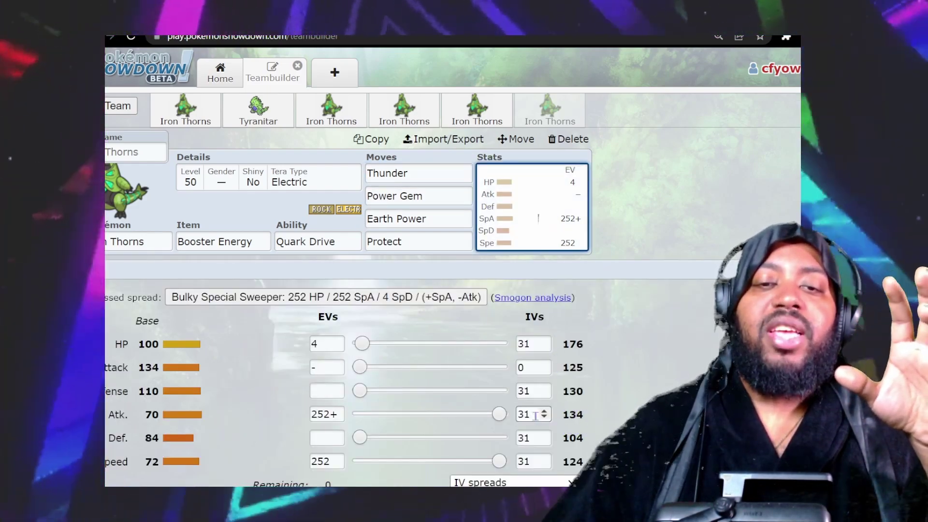
click(423, 172)
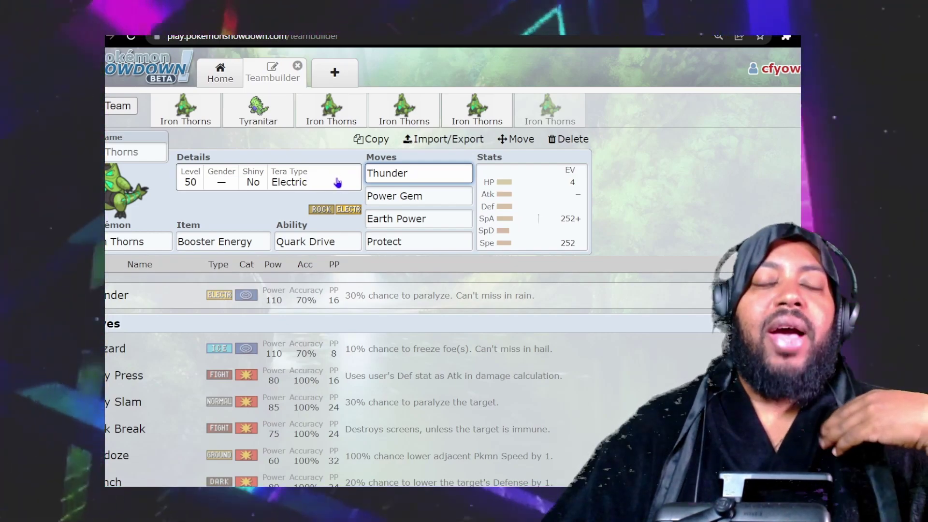
Revisit the Tera Flying and Tera Steel Iron Thorns sets, and return to the Thunder set.
click(404, 104)
click(464, 108)
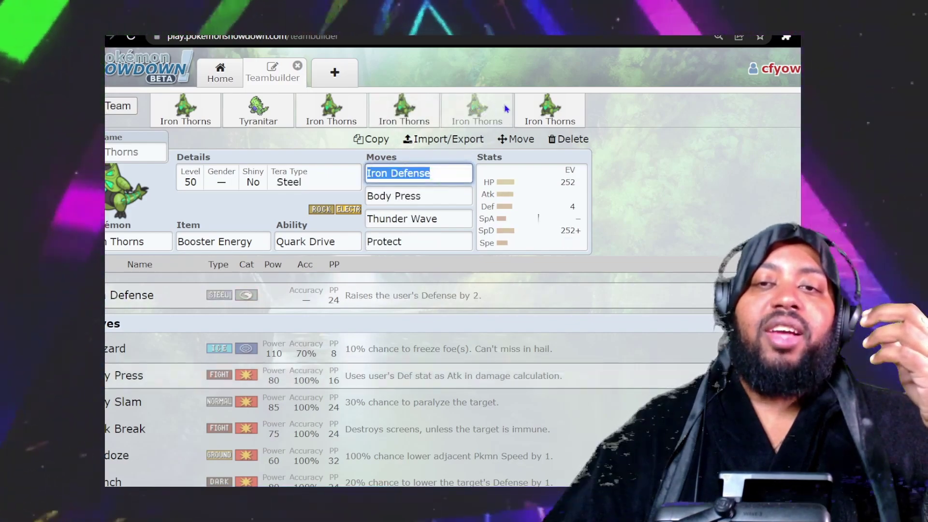
click(550, 109)
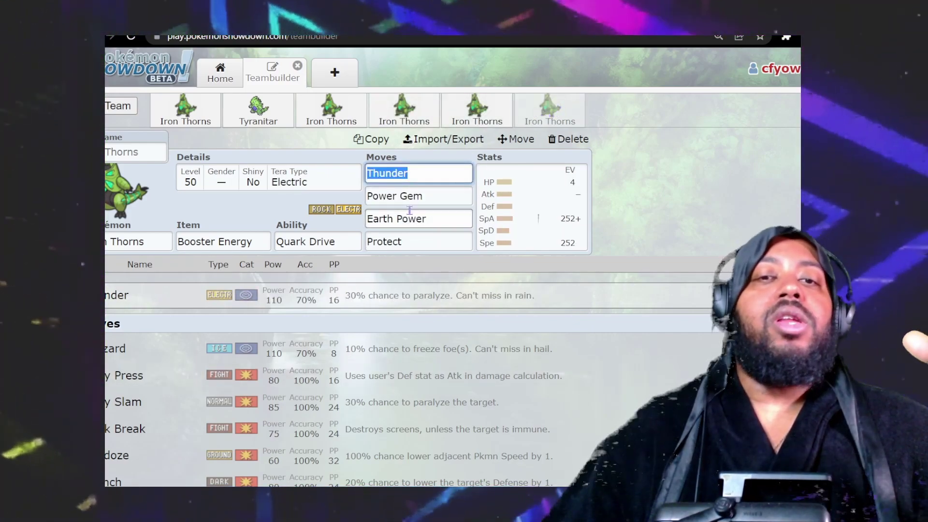